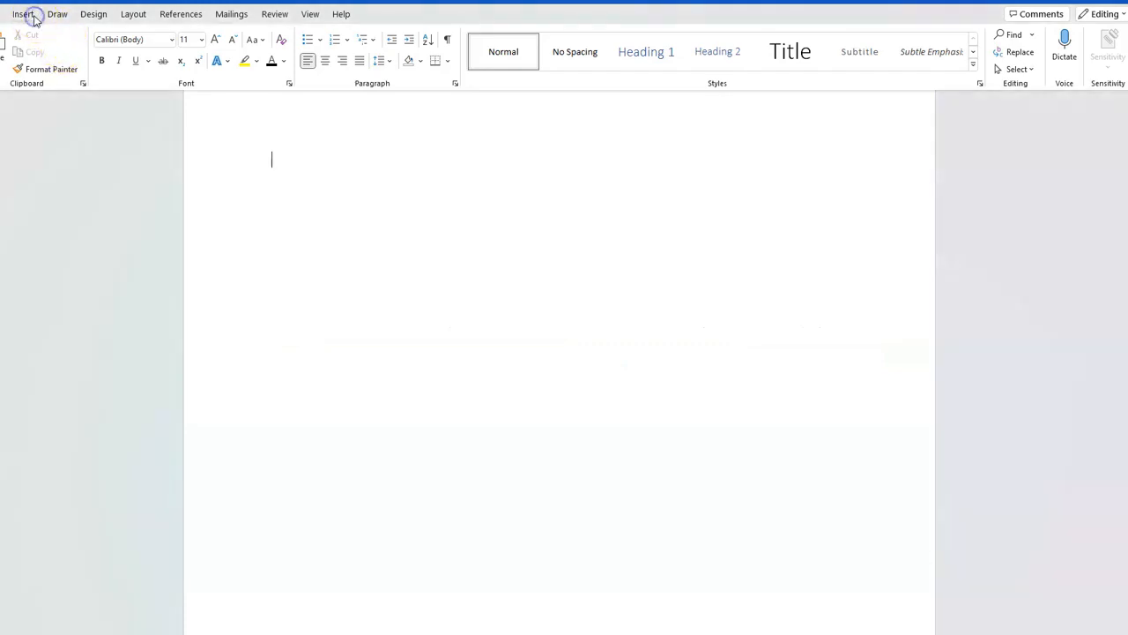
Insert a Basic Block List SmartArt graphic into the blank document.
{"action": "left_click", "coordinate": [33, 18]}
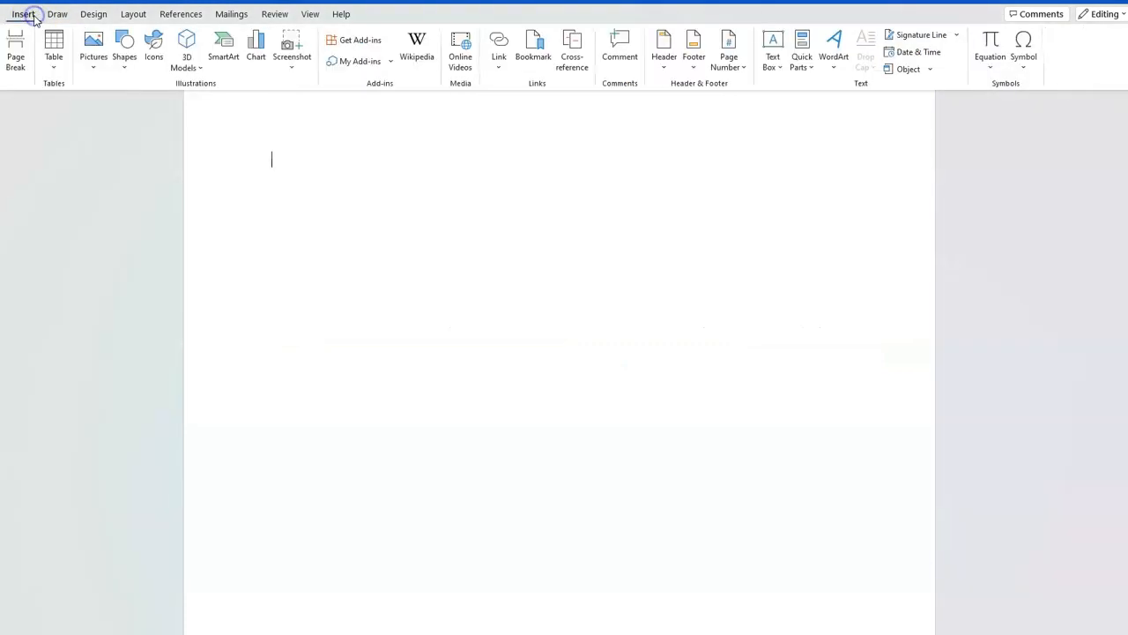
{"action": "left_click", "coordinate": [224, 55]}
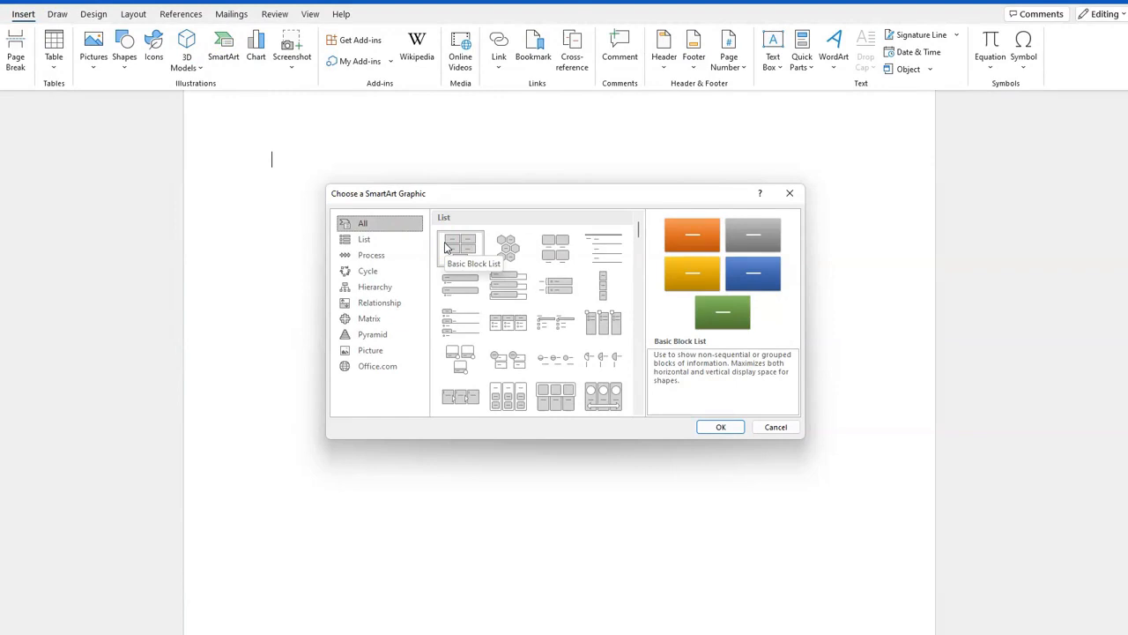
{"action": "left_click", "coordinate": [707, 426]}
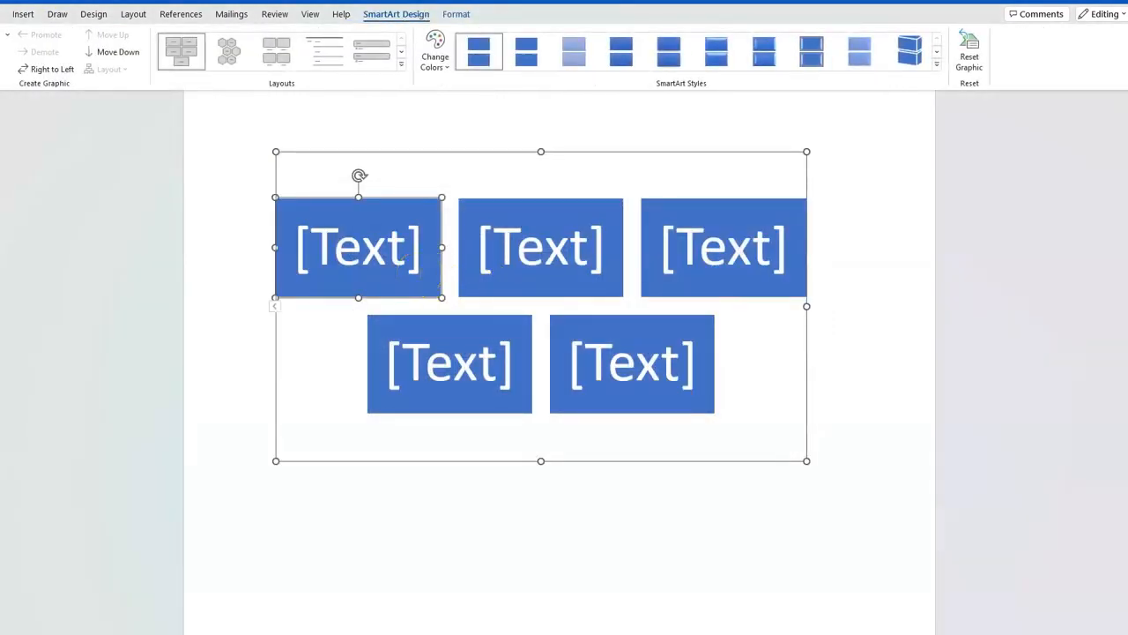
Reduce the SmartArt graphic to a single block and enter "iTechOnDemand" as its text.
{"action": "key", "text": "Delete"}
{"action": "key", "text": "Delete"}
{"action": "key", "text": "Delete"}
{"action": "key", "text": "Delete"}
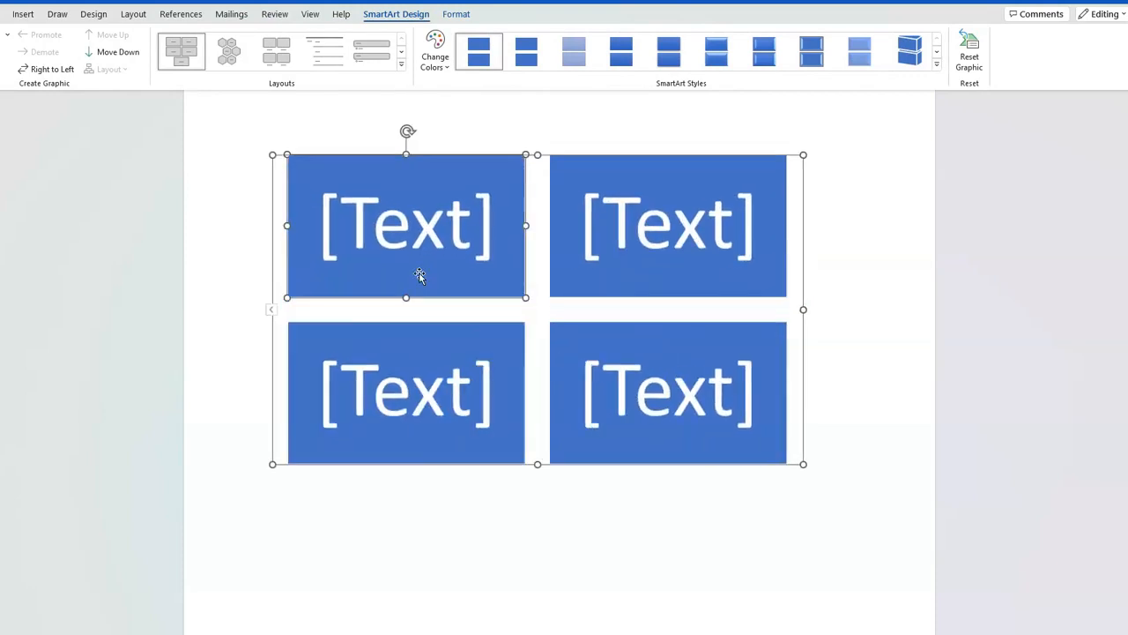
{"action": "left_click", "coordinate": [497, 302]}
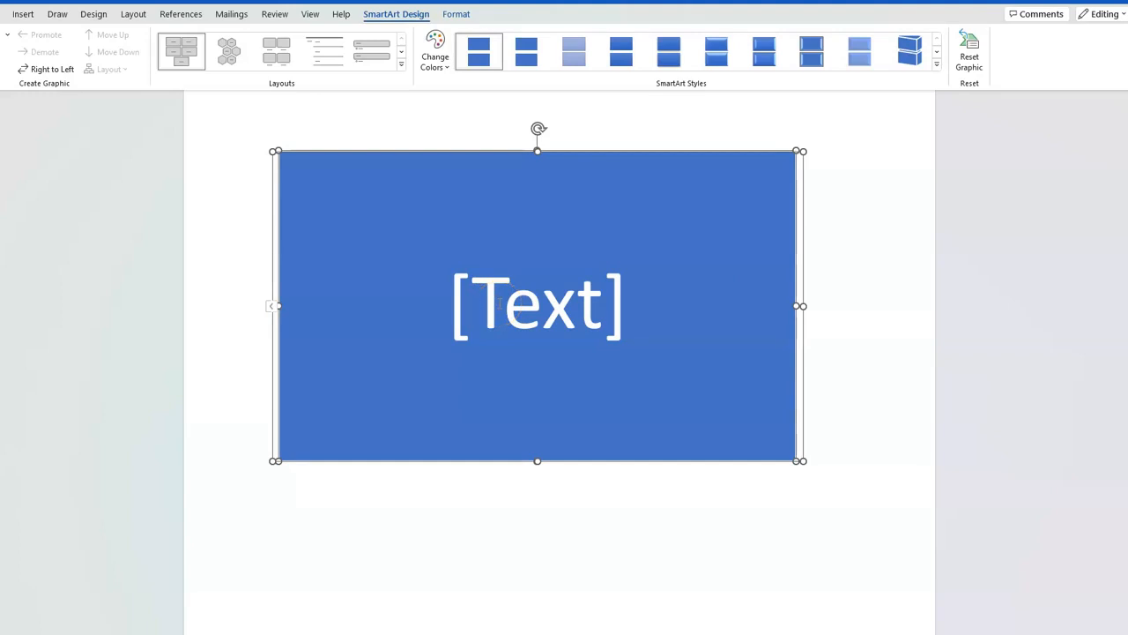
{"action": "left_click", "coordinate": [498, 304]}
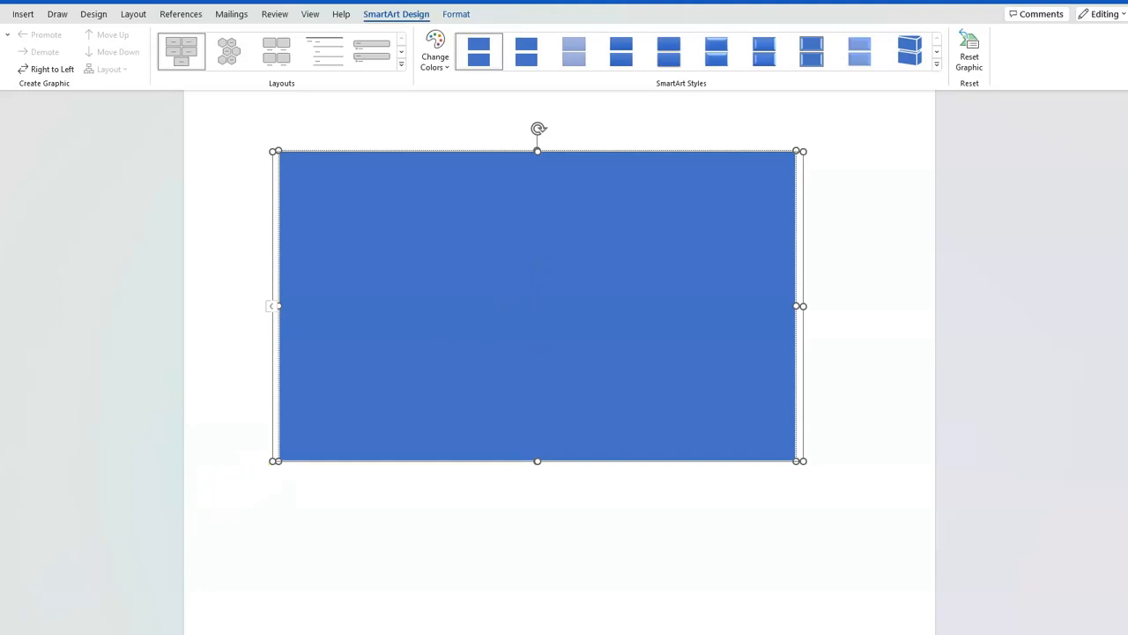
{"action": "type", "text": "iTechOnDemand"}
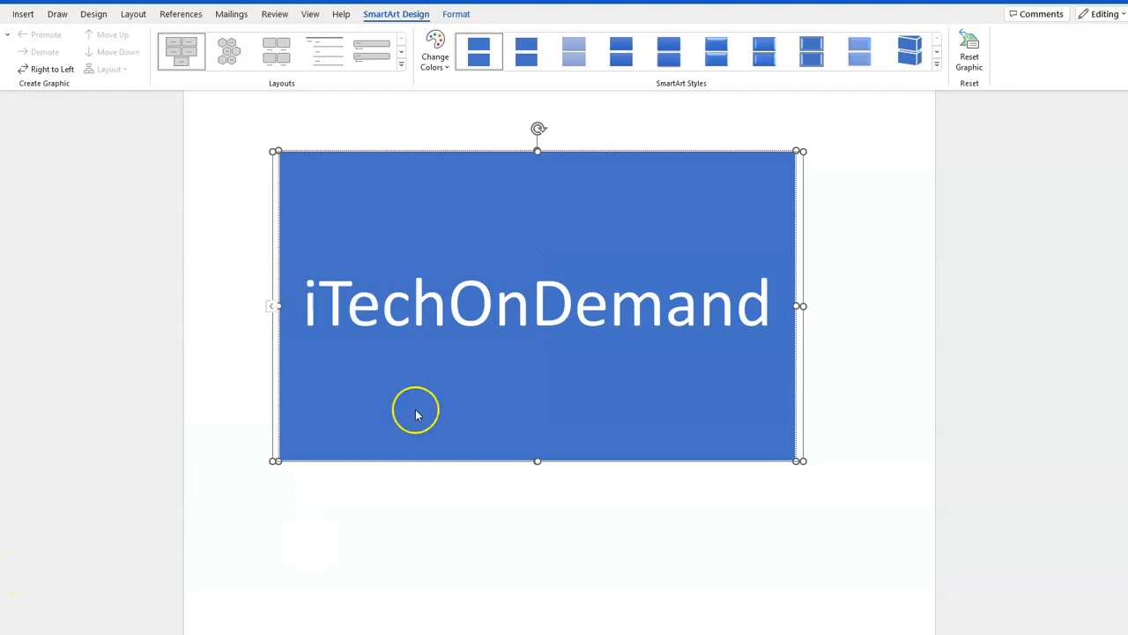
Set the font of the iTechOnDemand text to Amasis MT Pro Black.
{"action": "double_click", "coordinate": [442, 326]}
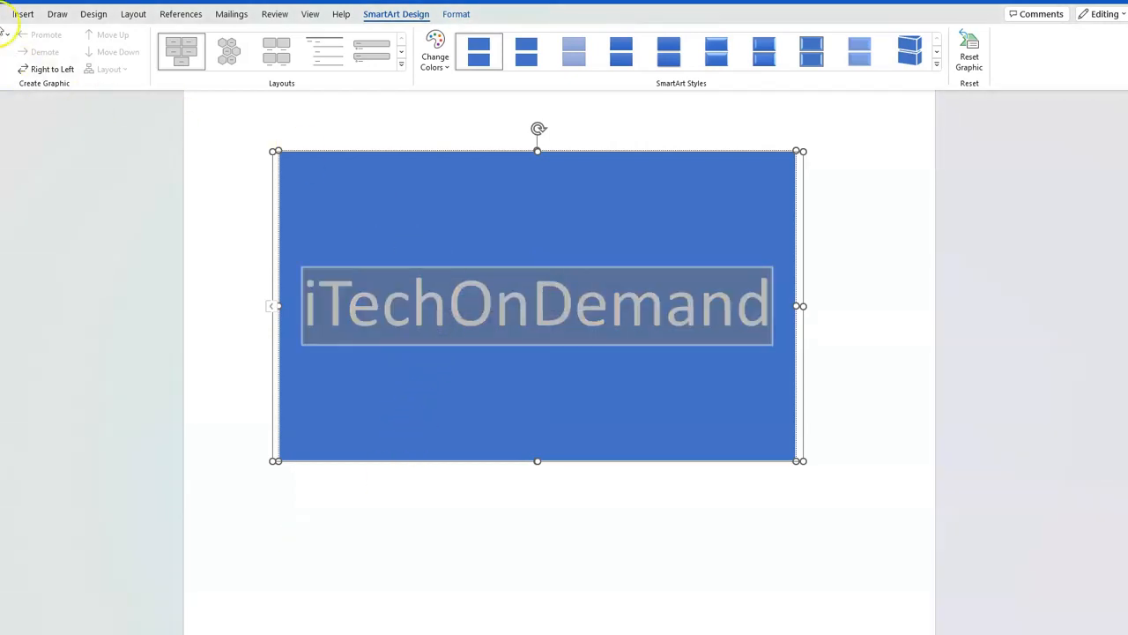
{"action": "left_click", "coordinate": [5, 14]}
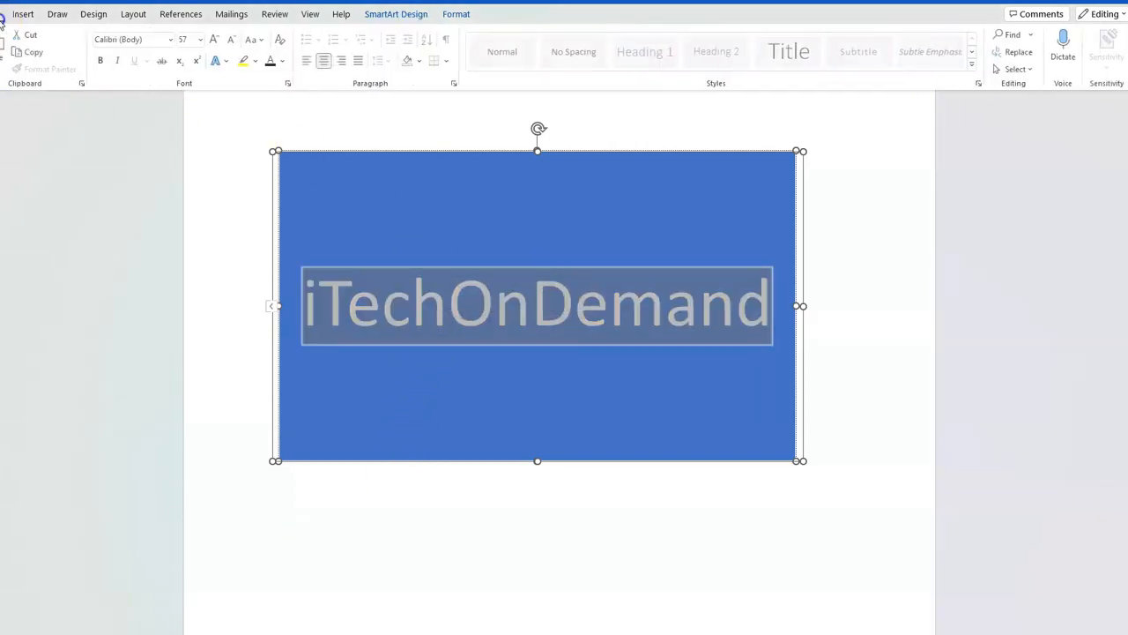
{"action": "left_click", "coordinate": [171, 41]}
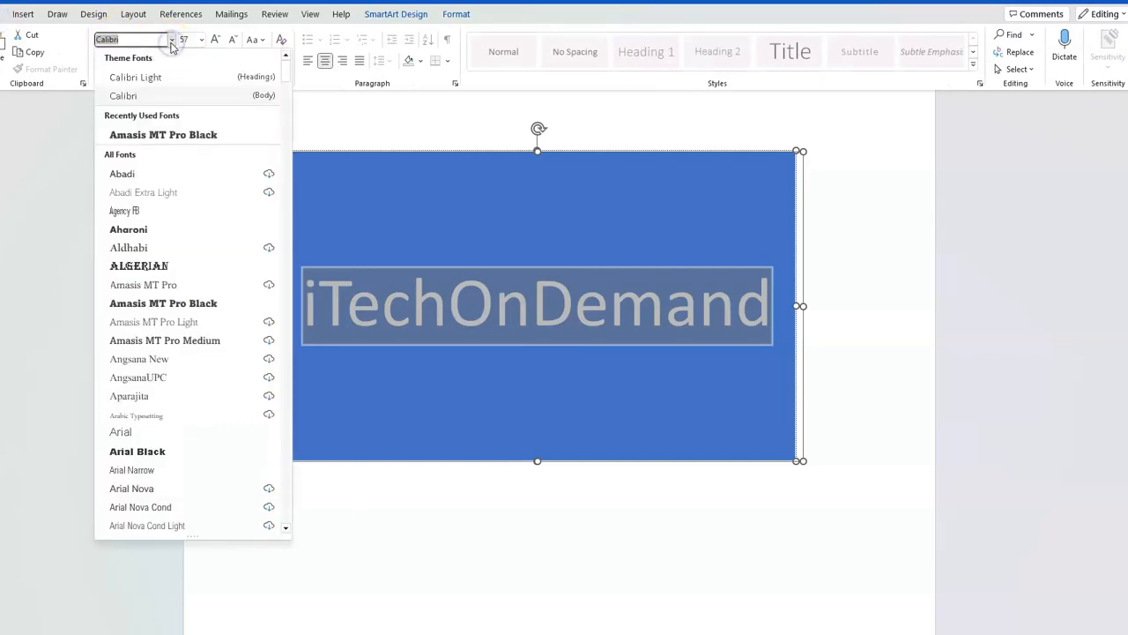
{"action": "left_click", "coordinate": [163, 135]}
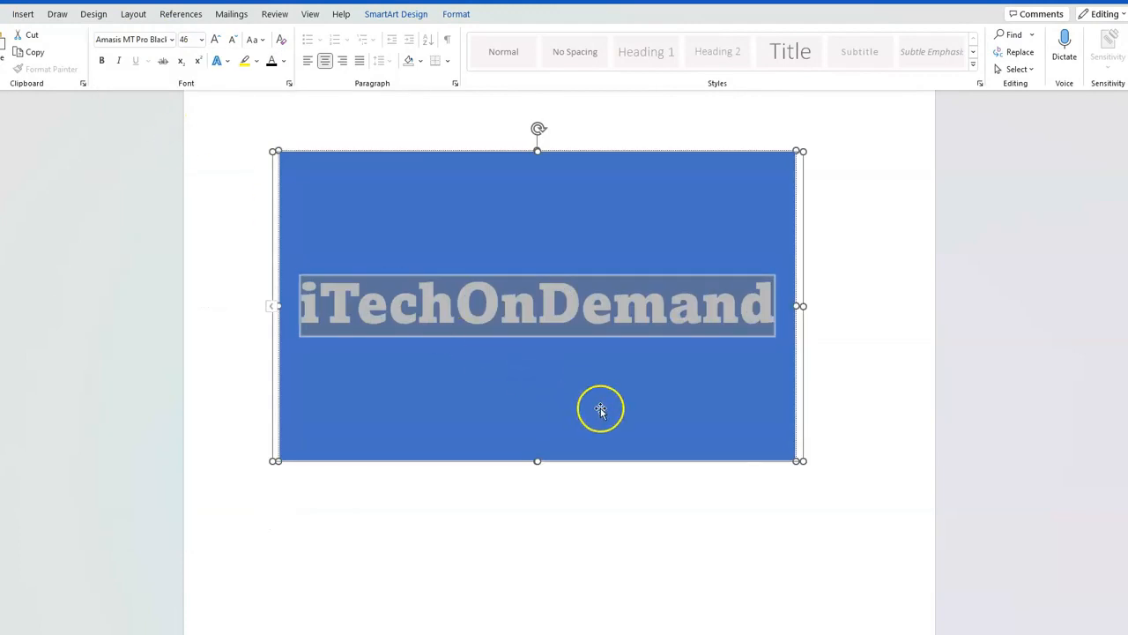
Enlarge the SmartArt graphic so that its block is about 6.85" wide and 4.11" high.
{"action": "left_click_drag", "start_coordinate": [799, 460], "coordinate": [854, 487]}
{"action": "left_click_drag", "start_coordinate": [273, 486], "coordinate": [202, 515]}
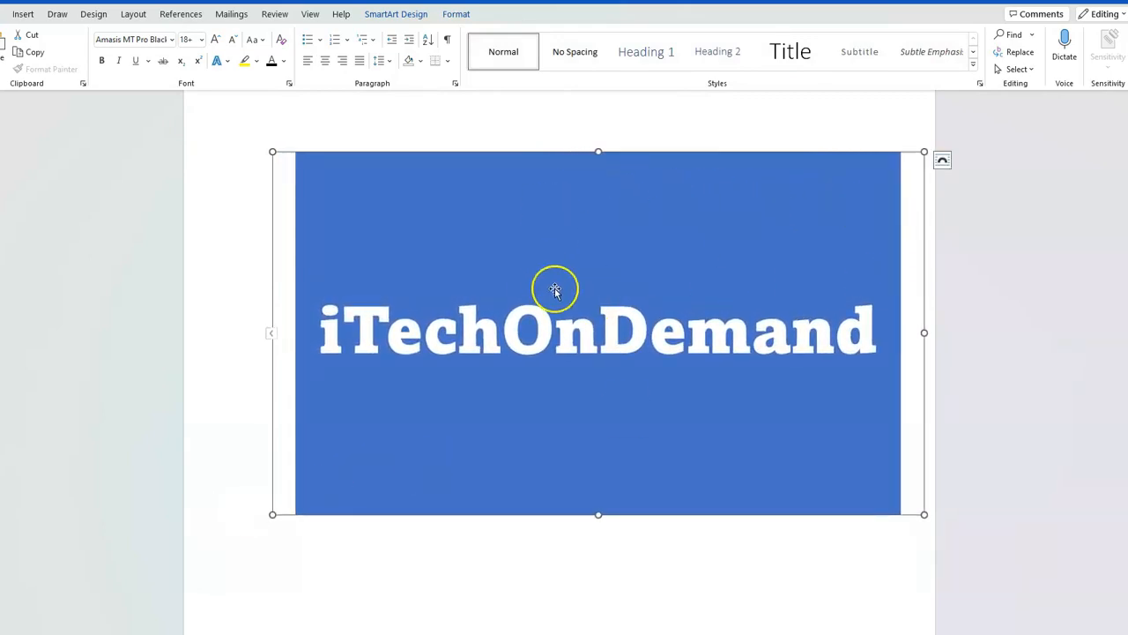
Set the graphic's text wrapping to In Front of Text and move it to the horizontal centre of the page.
{"action": "left_click", "coordinate": [943, 162]}
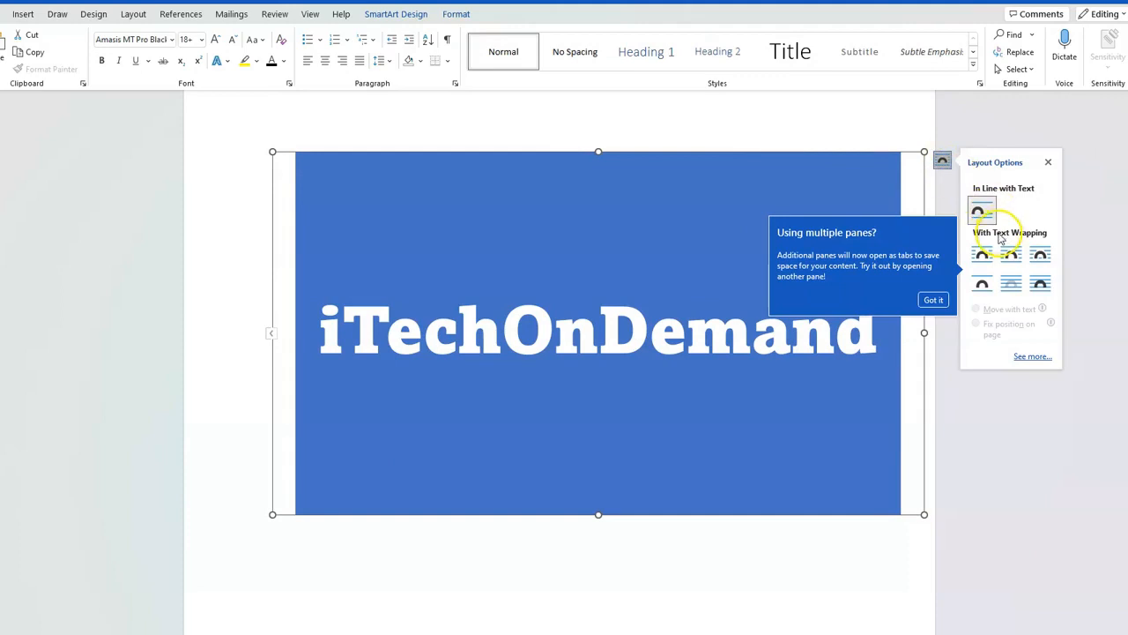
{"action": "left_click", "coordinate": [1041, 283]}
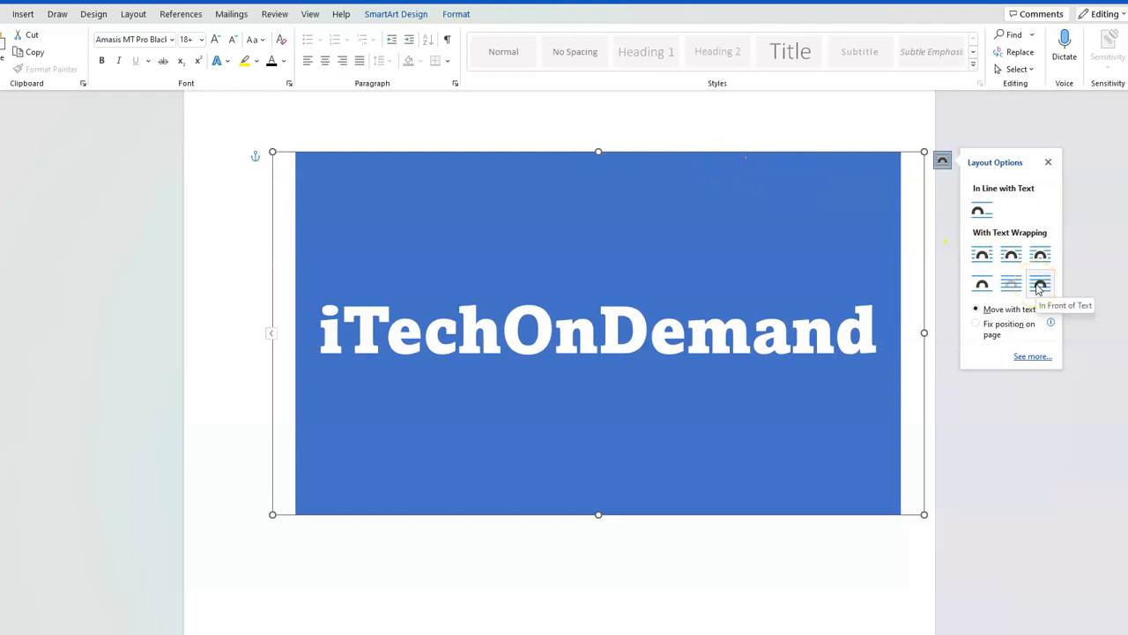
{"action": "left_click_drag", "start_coordinate": [793, 164], "coordinate": [741, 150]}
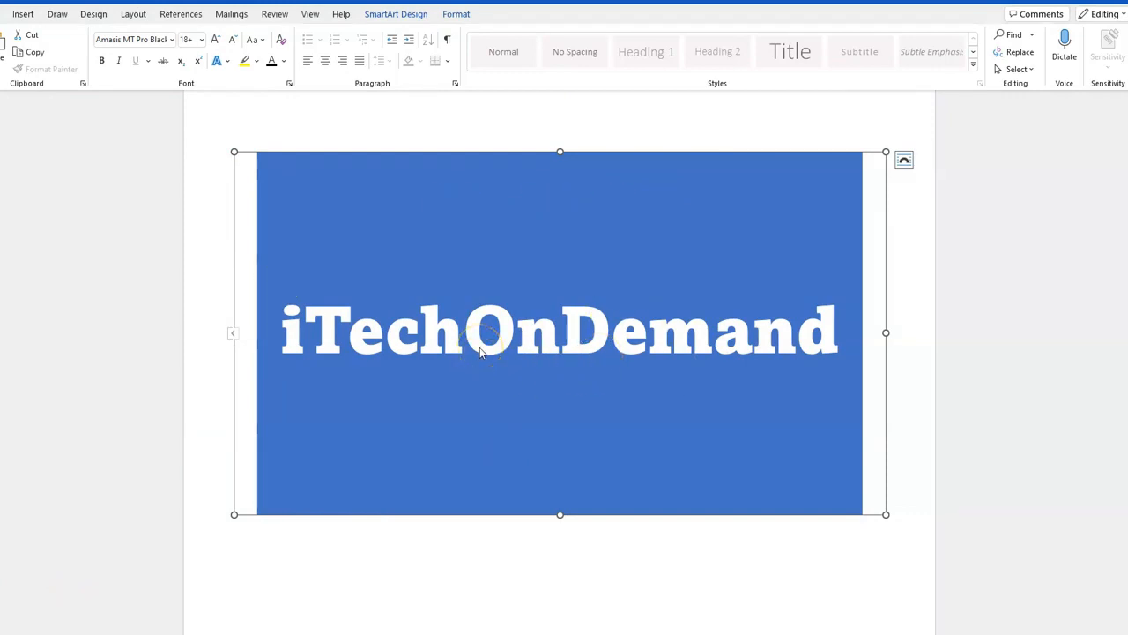
Colour the iTechOnDemand text black and set the block's shape fill to No Fill.
{"action": "double_click", "coordinate": [512, 339]}
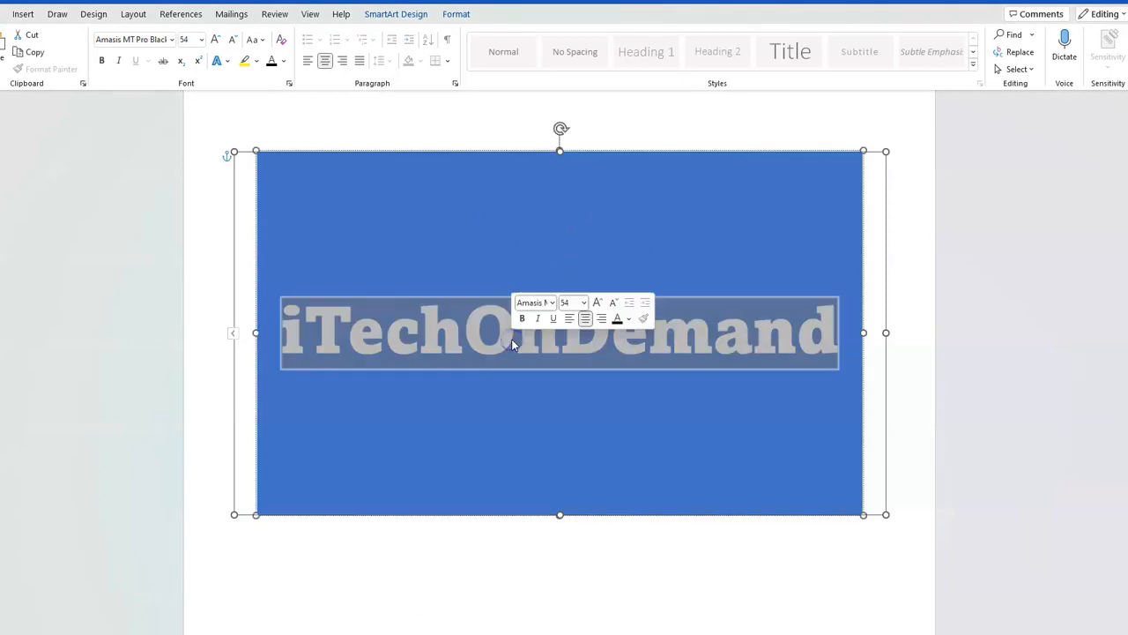
{"action": "left_click", "coordinate": [273, 61]}
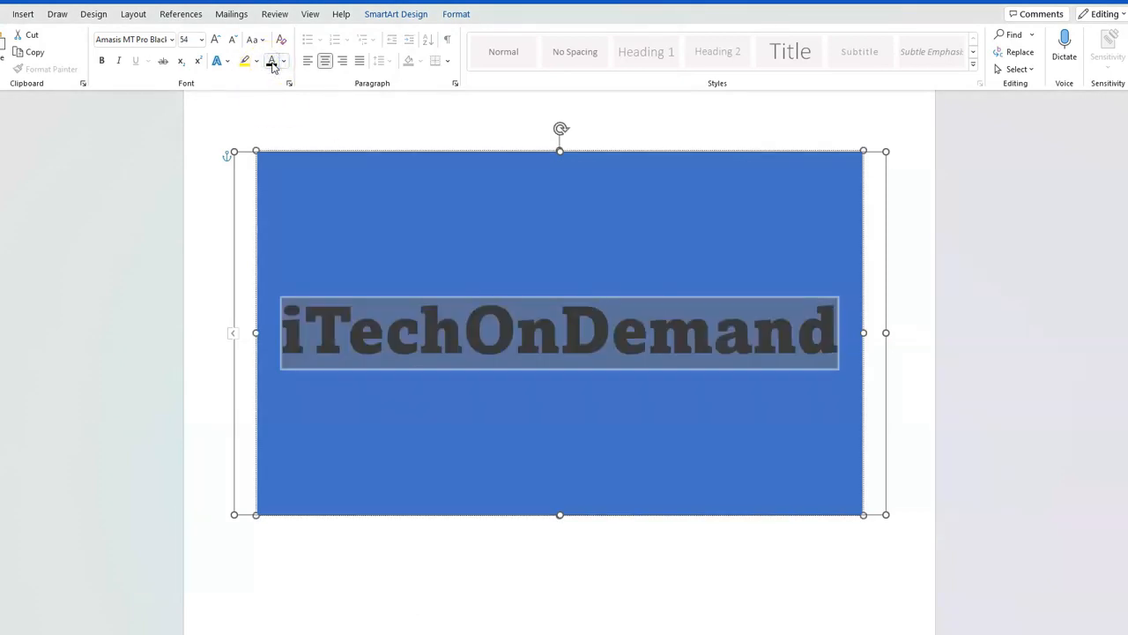
{"action": "left_click", "coordinate": [404, 232]}
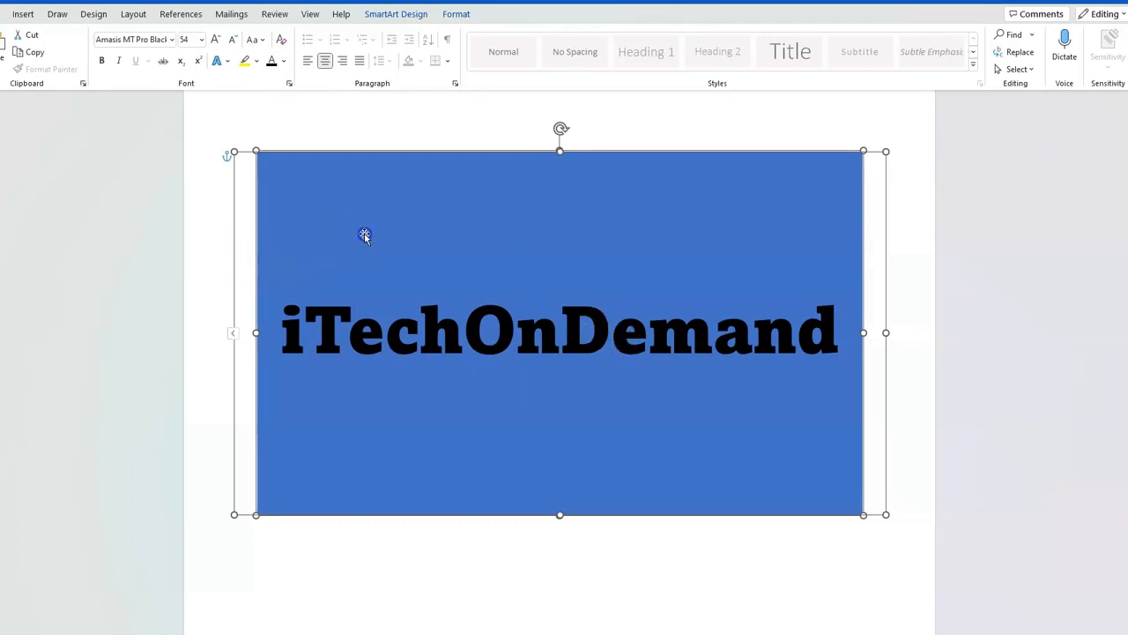
{"action": "left_click", "coordinate": [457, 14]}
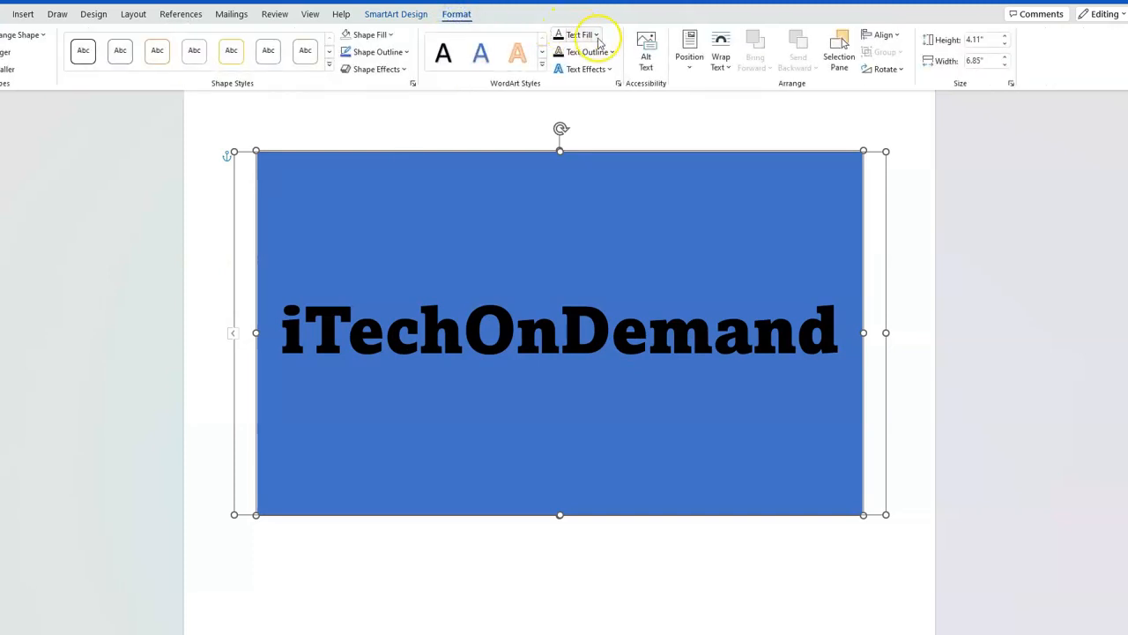
{"action": "left_click", "coordinate": [390, 35]}
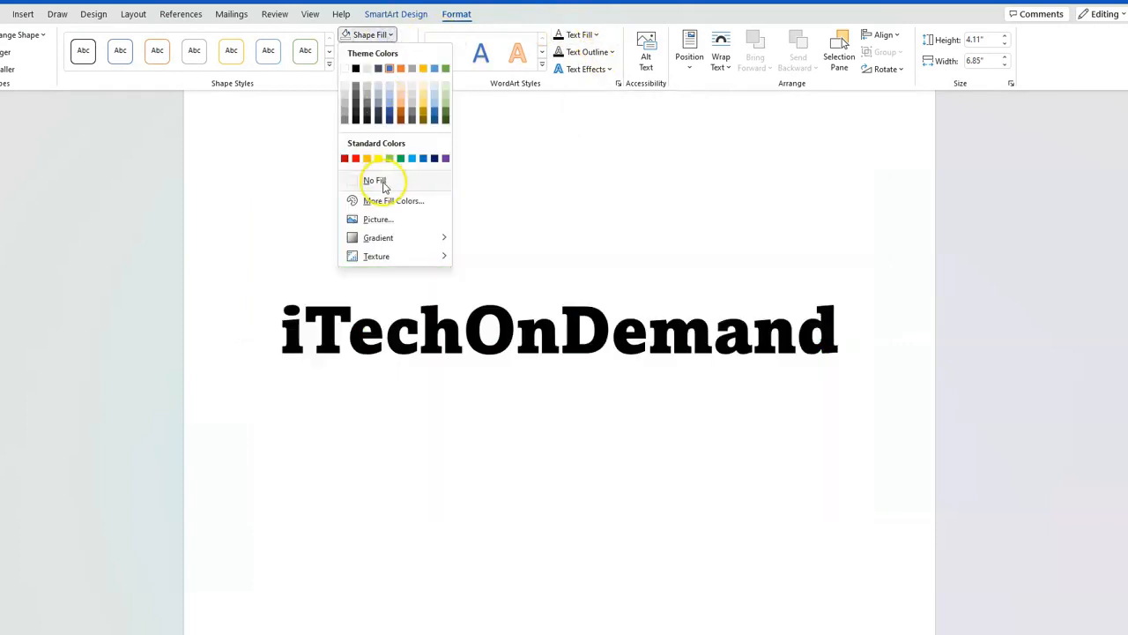
{"action": "left_click", "coordinate": [381, 181]}
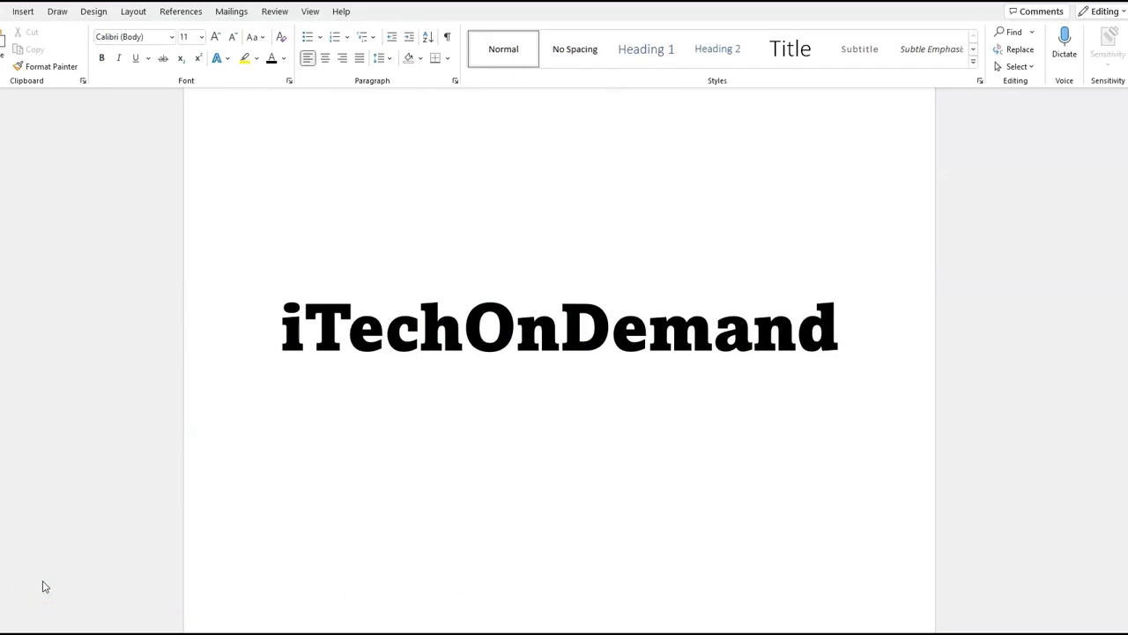
Change the text fill of the iTechOnDemand text to Picture or texture fill in the Format Shape options.
{"action": "left_click", "coordinate": [537, 319]}
{"action": "double_click", "coordinate": [539, 324]}
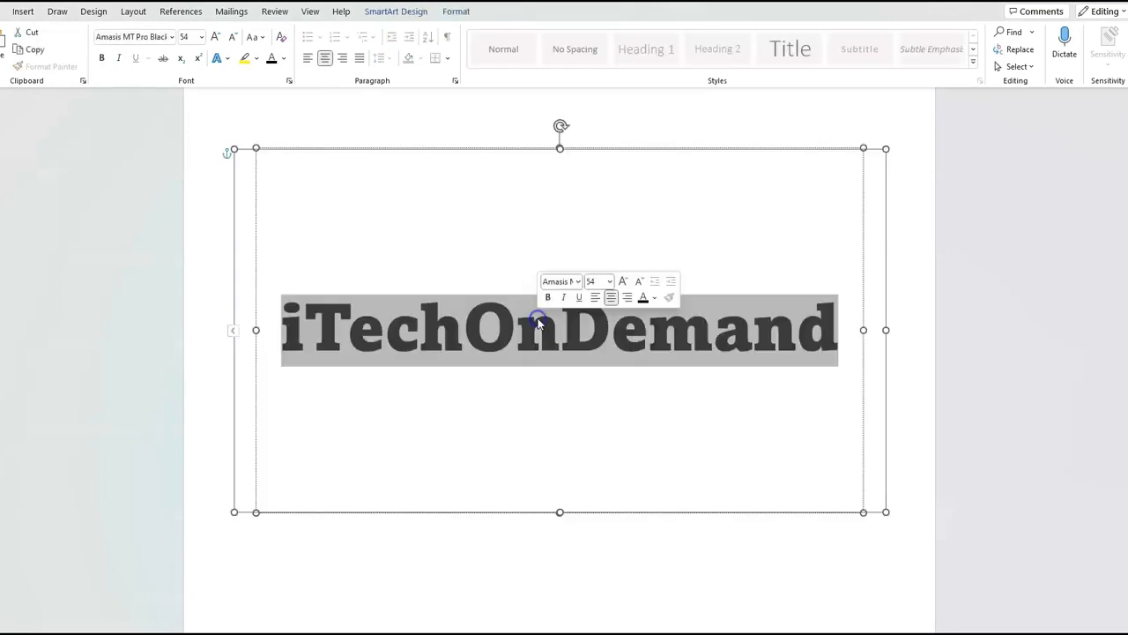
{"action": "right_click", "coordinate": [730, 342]}
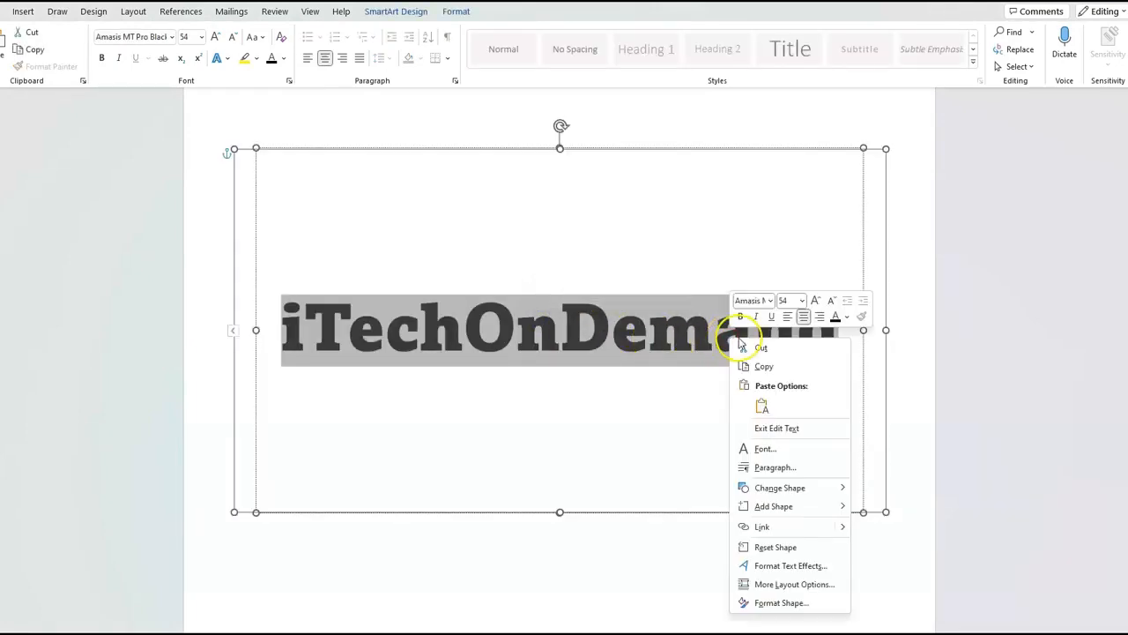
{"action": "left_click", "coordinate": [770, 604]}
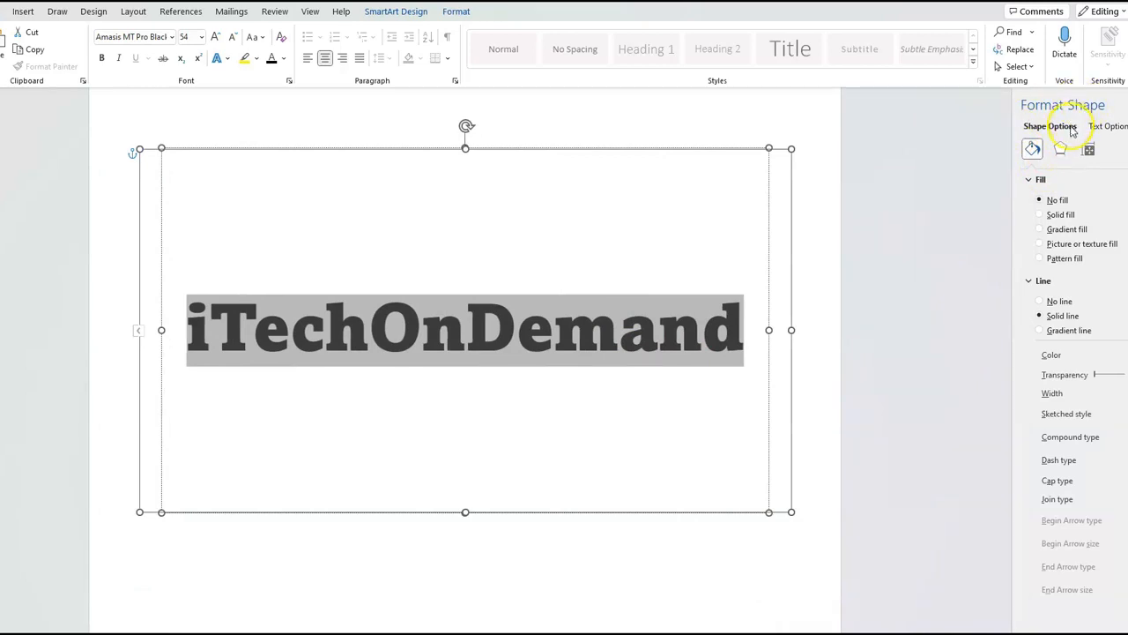
{"action": "left_click", "coordinate": [1111, 128]}
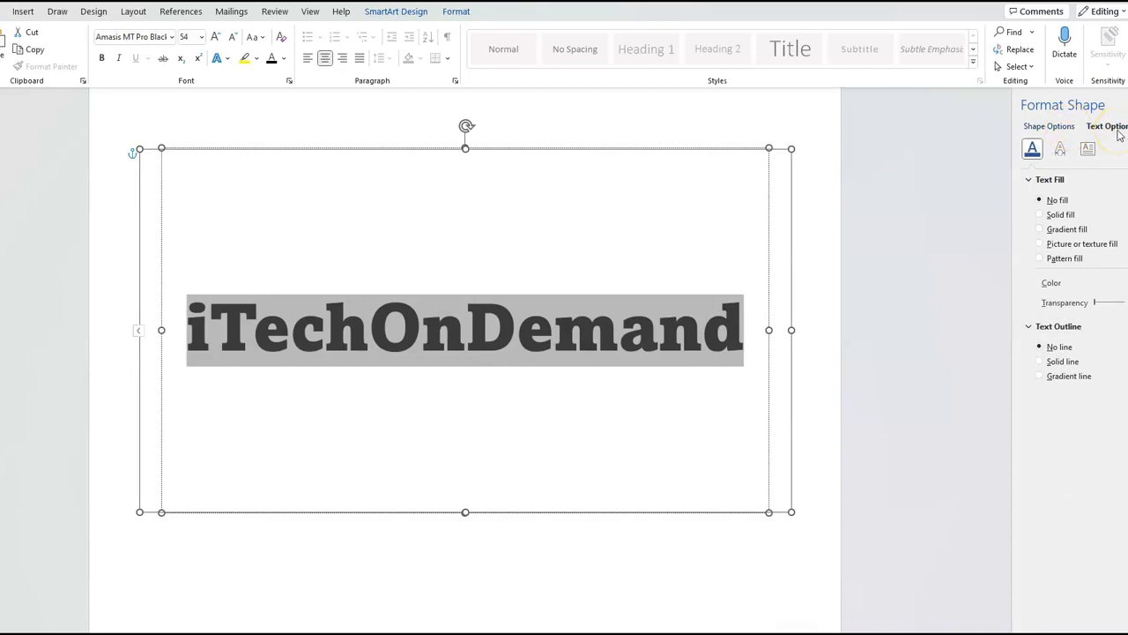
{"action": "left_click", "coordinate": [1061, 245]}
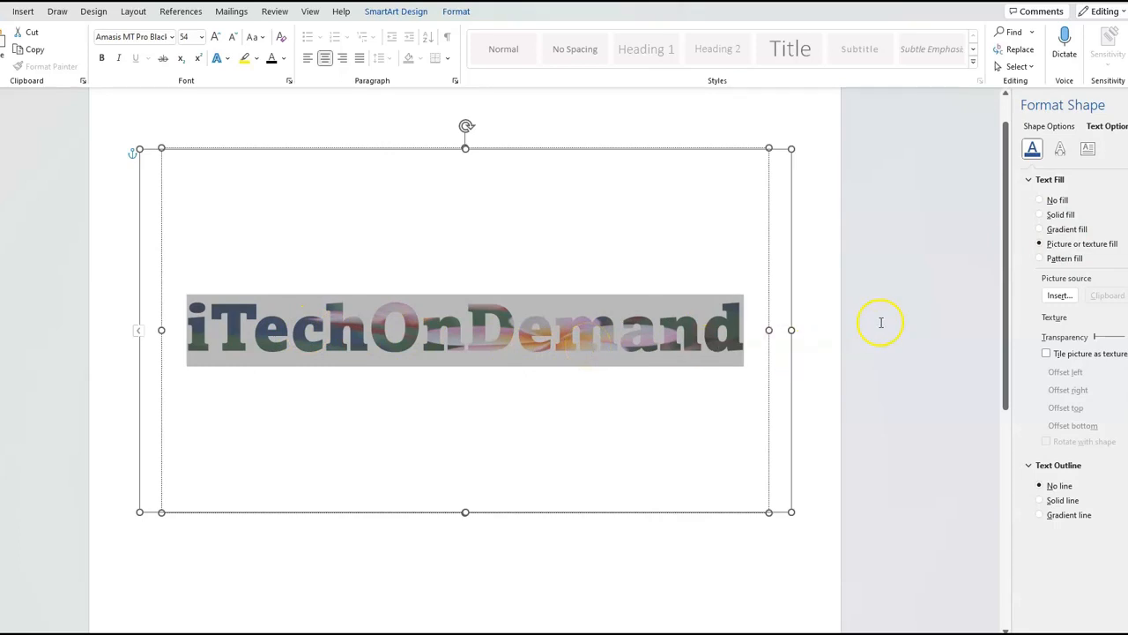
Fill the text with the stock image of multicoloured ink clouds on a white background.
{"action": "left_click", "coordinate": [1069, 296]}
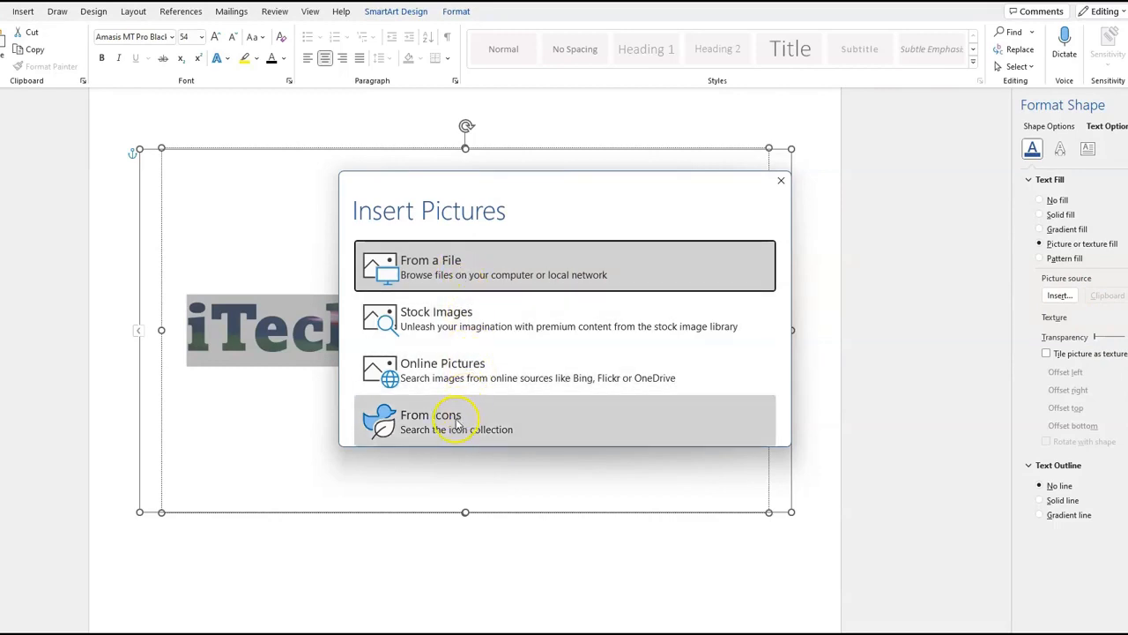
{"action": "left_click", "coordinate": [468, 333]}
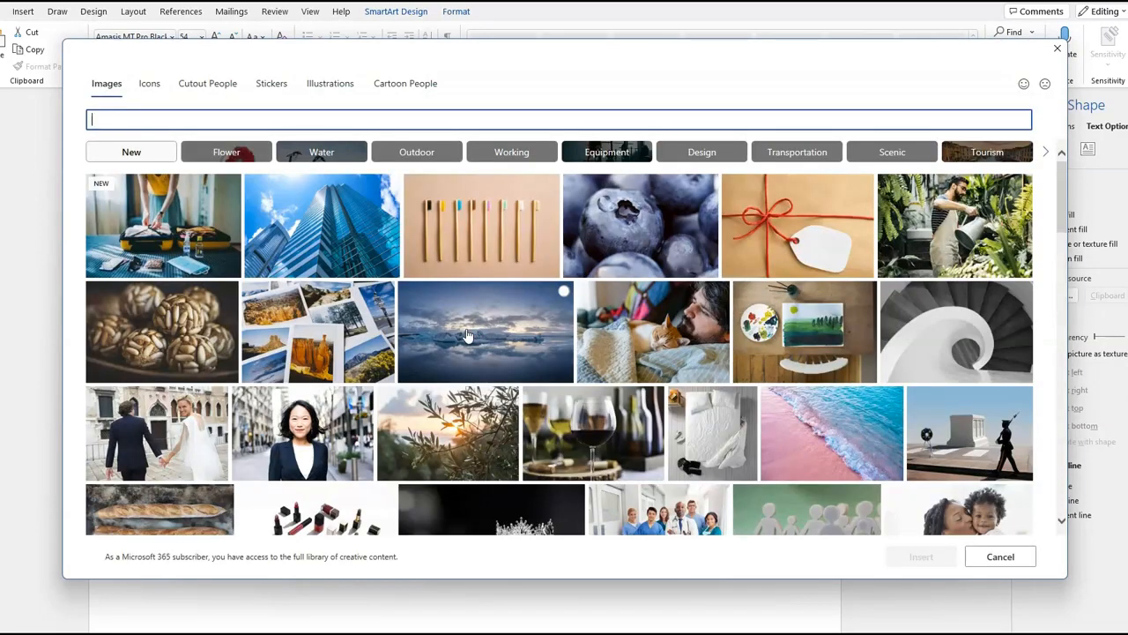
{"action": "scroll", "coordinate": [468, 335], "scroll_direction": "down", "scroll_amount": 3}
{"action": "scroll", "coordinate": [468, 335], "scroll_direction": "down", "scroll_amount": 6}
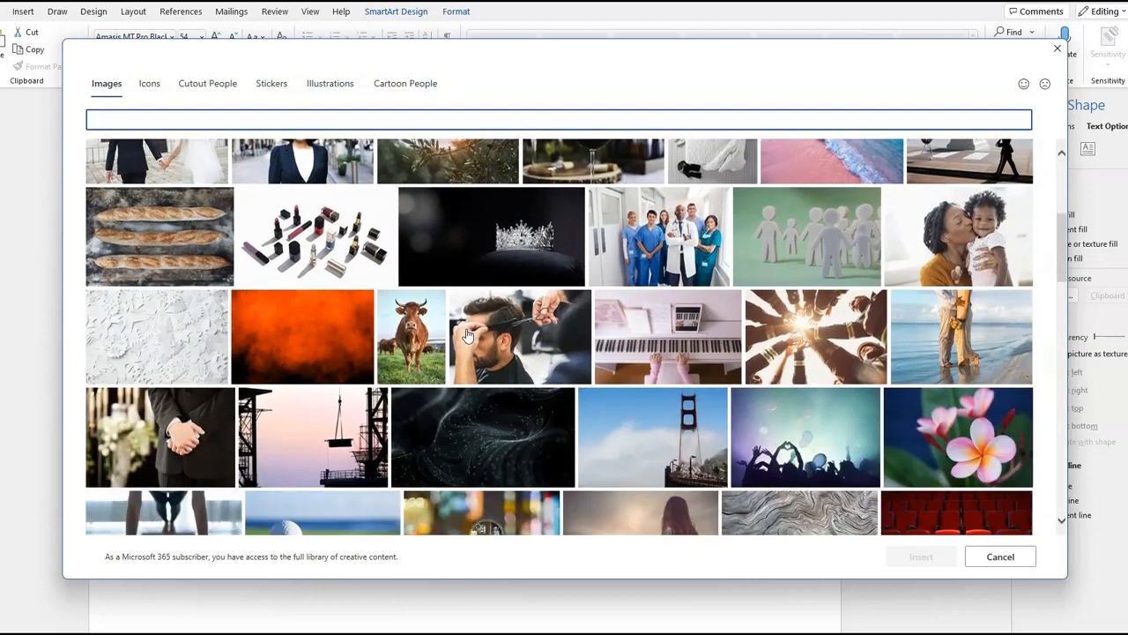
{"action": "scroll", "coordinate": [468, 335], "scroll_direction": "down", "scroll_amount": 3}
{"action": "scroll", "coordinate": [468, 335], "scroll_direction": "down", "scroll_amount": 6}
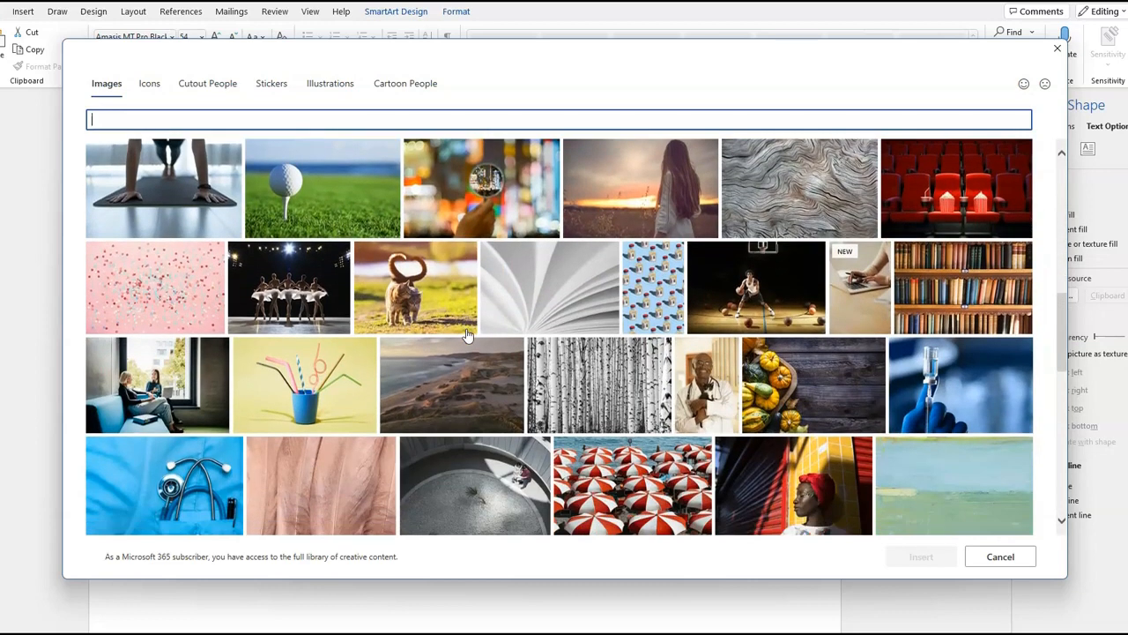
{"action": "scroll", "coordinate": [468, 335], "scroll_direction": "down", "scroll_amount": 2}
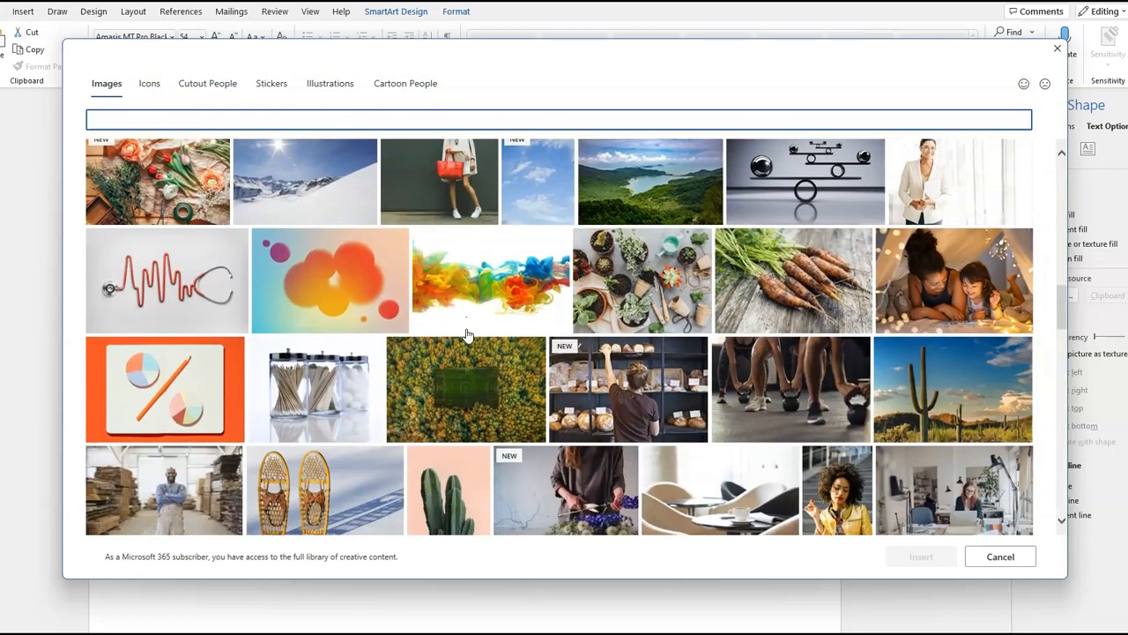
{"action": "left_click", "coordinate": [476, 283]}
{"action": "left_click", "coordinate": [921, 558]}
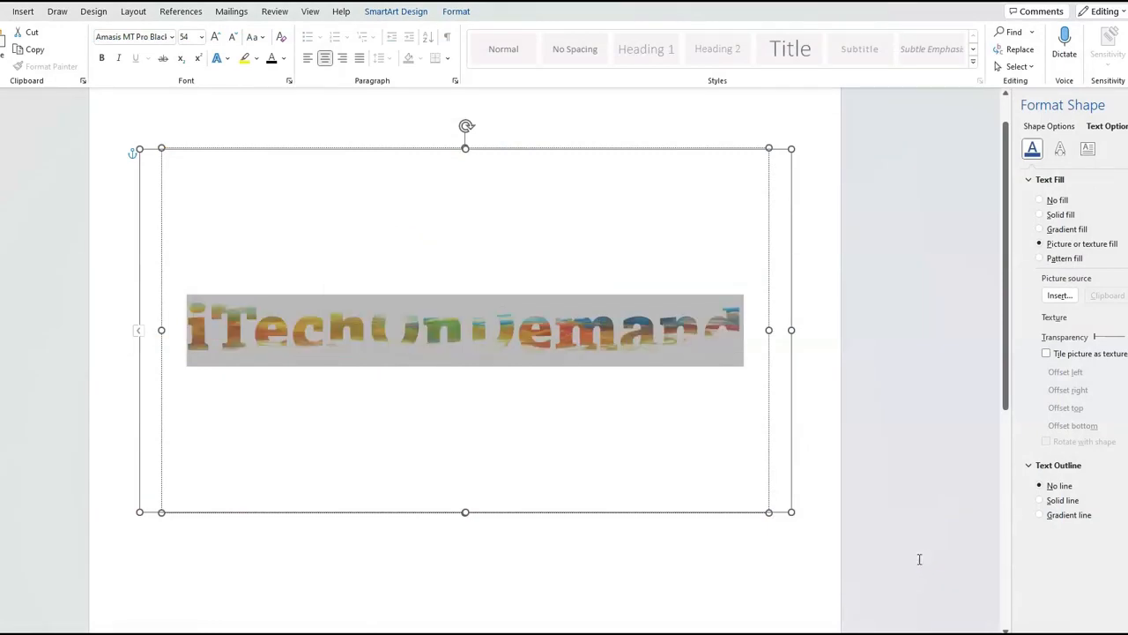
Replace the picture fill of the iTechOnDemand text with the stock image of pale blue and green painted bands, and deselect the graphic.
{"action": "left_click", "coordinate": [1066, 304]}
{"action": "left_click", "coordinate": [513, 335]}
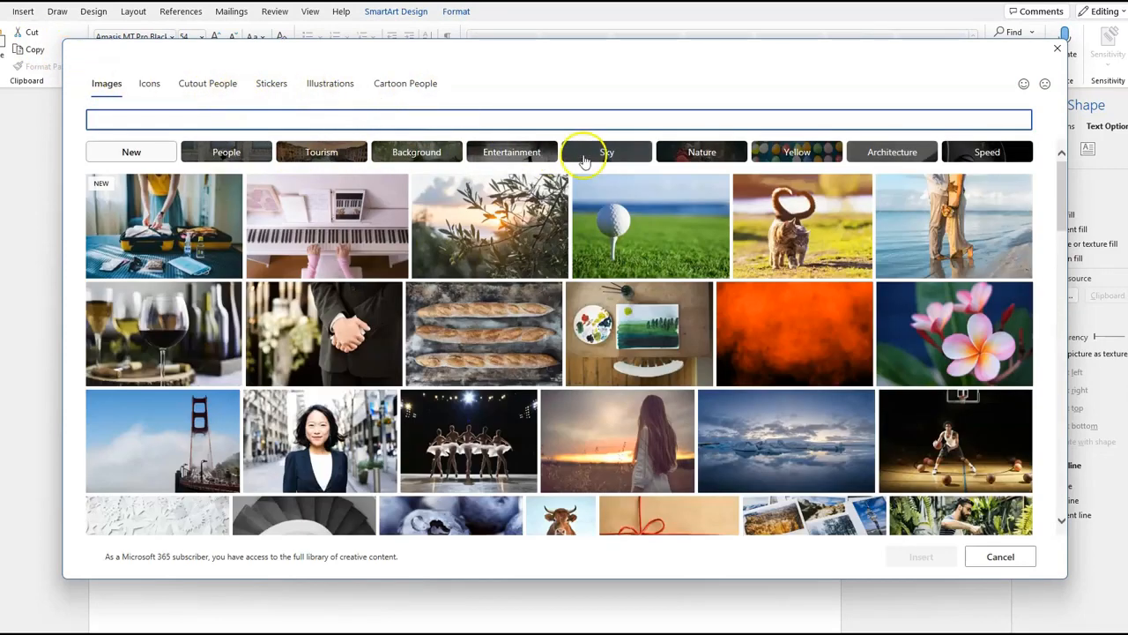
{"action": "scroll", "coordinate": [689, 369], "scroll_direction": "down", "scroll_amount": 2}
{"action": "scroll", "coordinate": [688, 370], "scroll_direction": "down", "scroll_amount": 3}
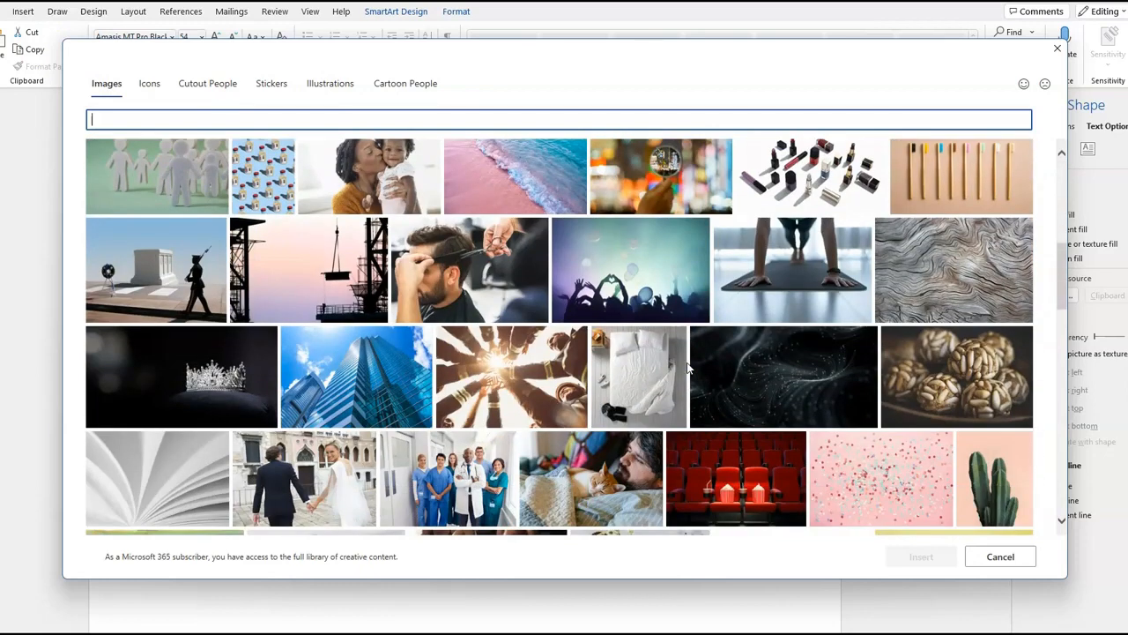
{"action": "scroll", "coordinate": [688, 369], "scroll_direction": "down", "scroll_amount": 3}
{"action": "scroll", "coordinate": [688, 369], "scroll_direction": "down", "scroll_amount": 1}
{"action": "left_click", "coordinate": [170, 298]}
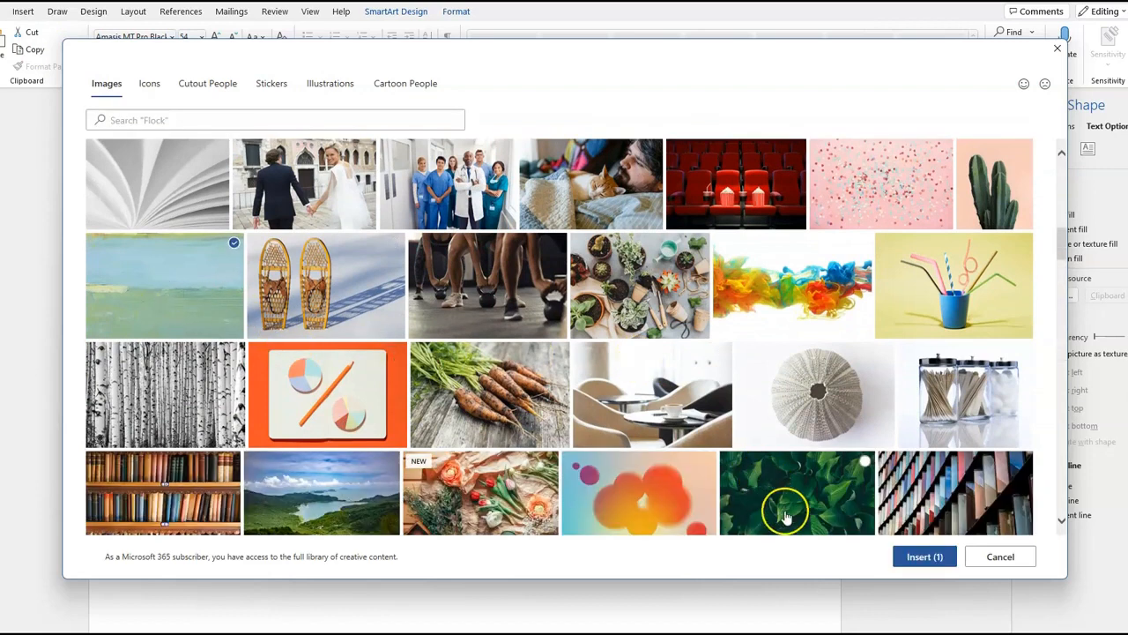
{"action": "left_click", "coordinate": [901, 559]}
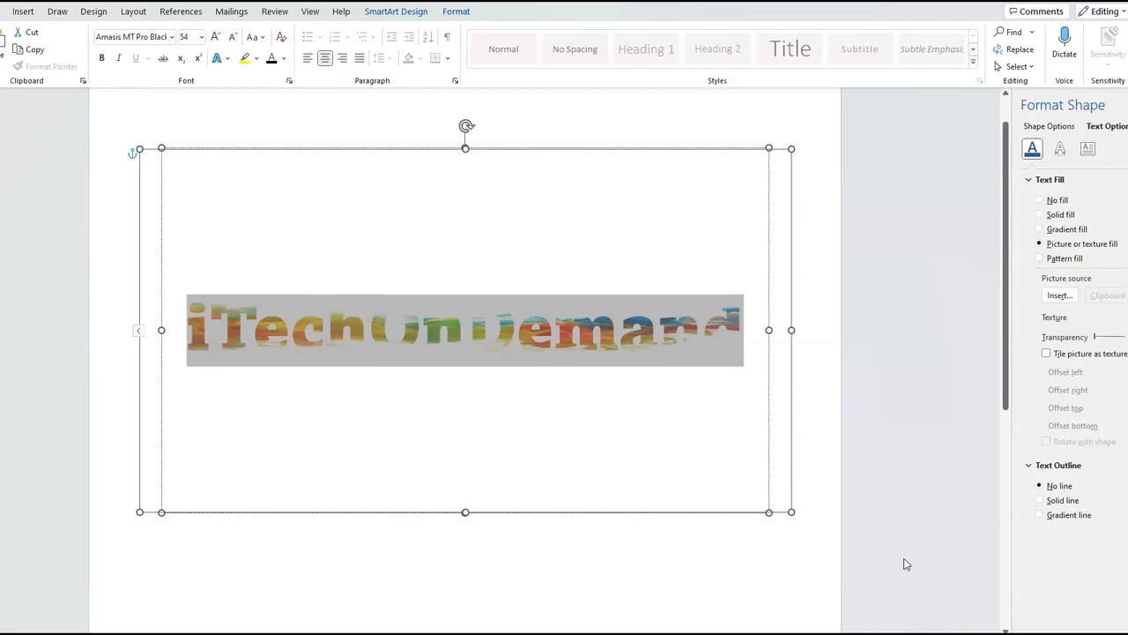
{"action": "left_click", "coordinate": [922, 523]}
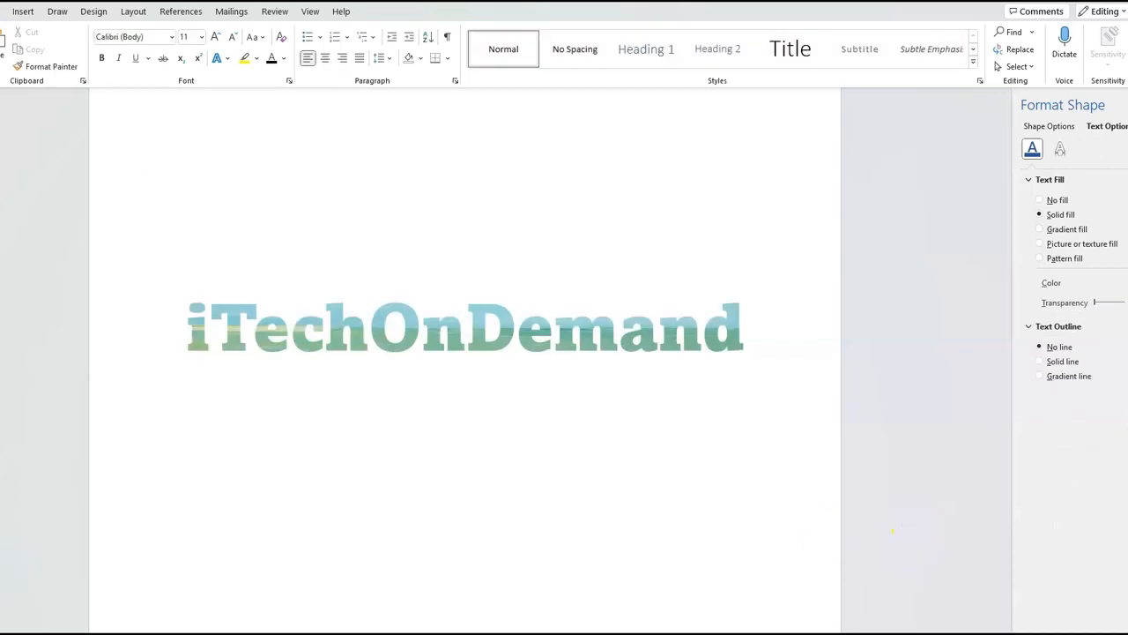
Select the iTechOnDemand text again and open the picture source choices for its WordArt text fill.
{"action": "double_click", "coordinate": [491, 338]}
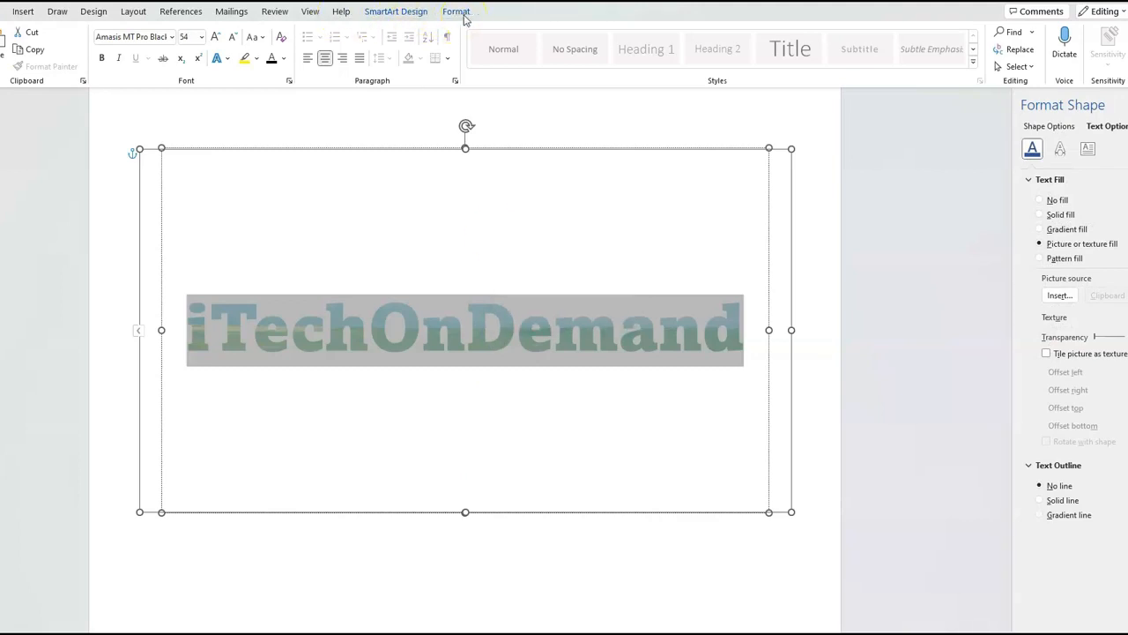
{"action": "left_click", "coordinate": [457, 13]}
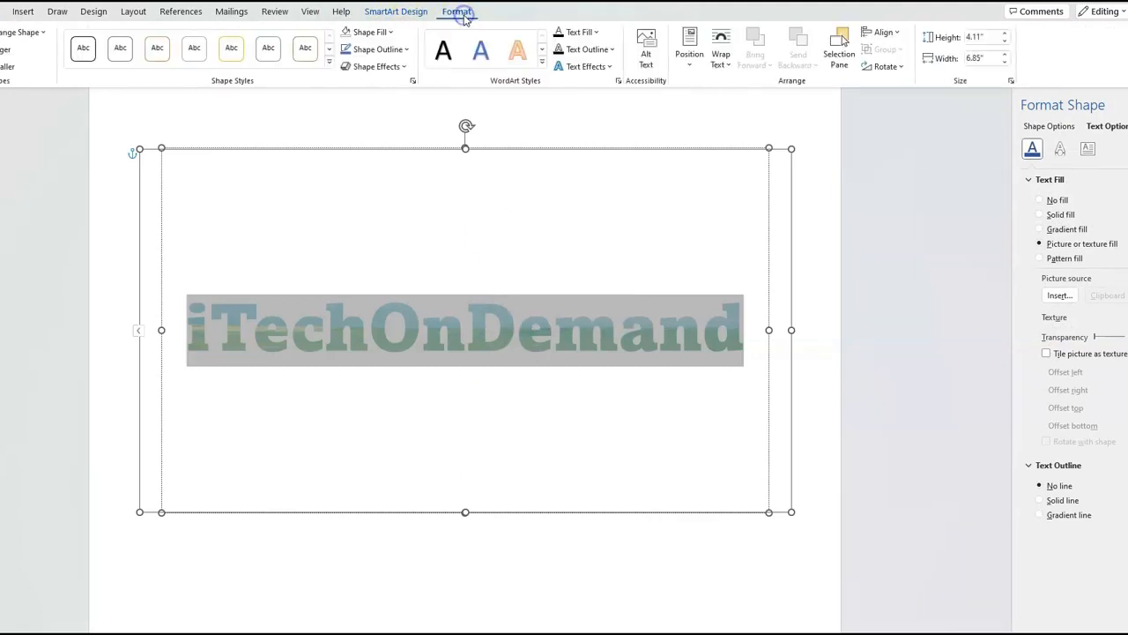
{"action": "left_click", "coordinate": [596, 33]}
{"action": "left_click", "coordinate": [612, 238]}
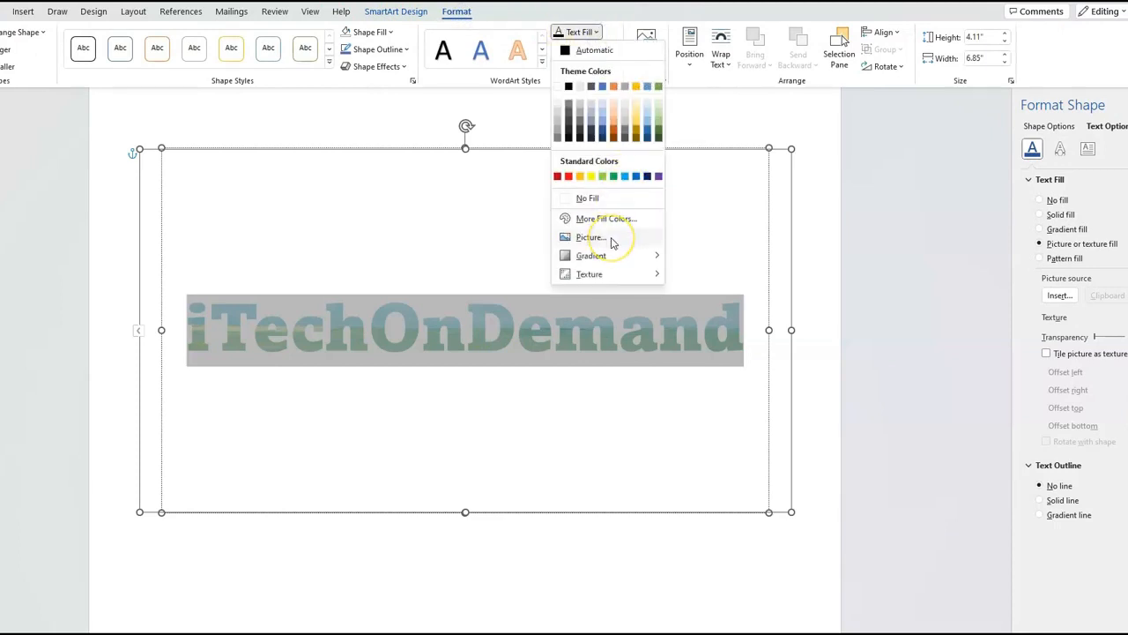
{"action": "left_click", "coordinate": [612, 238]}
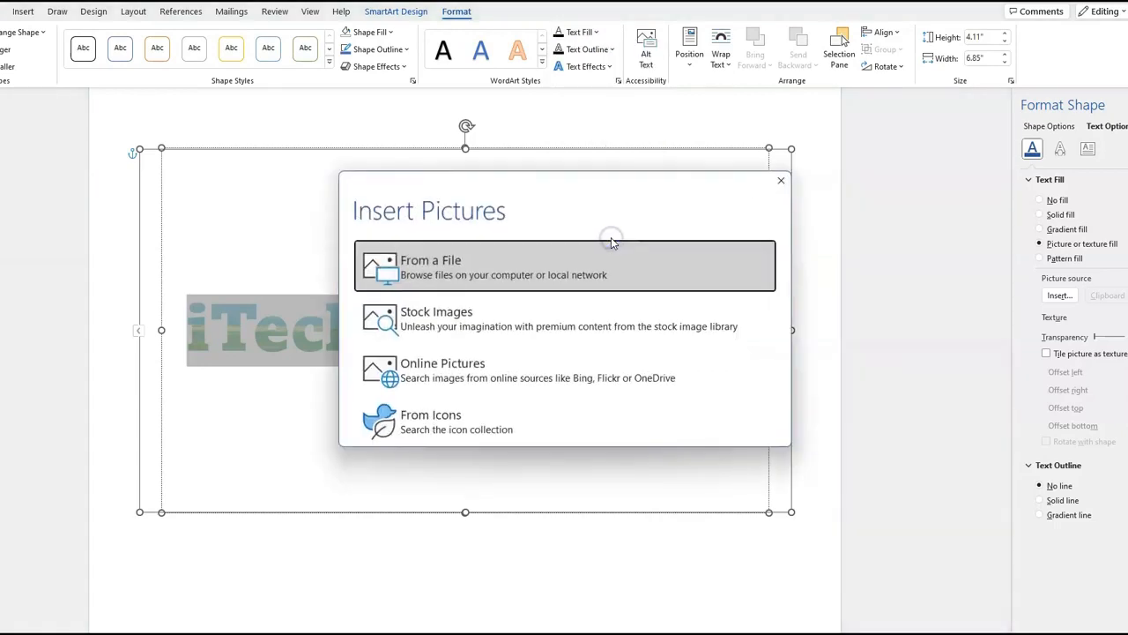